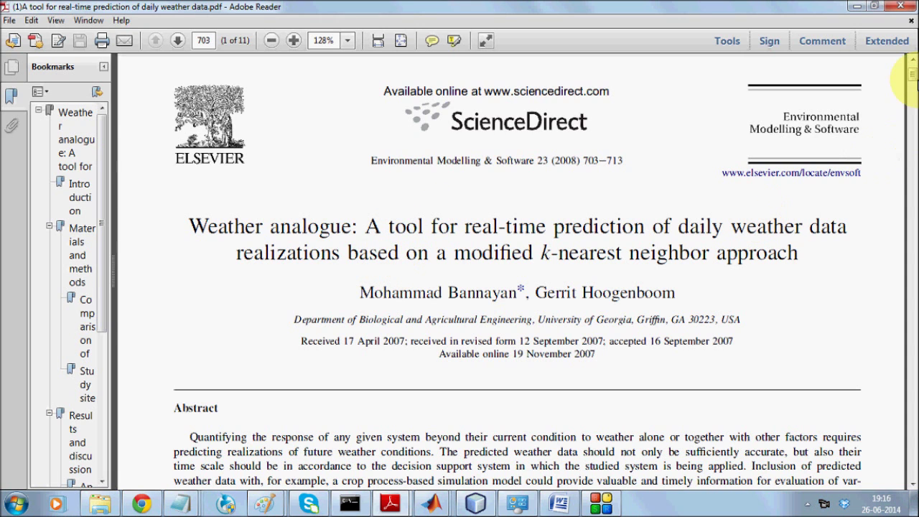
Step: Skim the weather analogue paper through to its introduction, and switch to the MainGUI window
{"action": "left_click_drag", "start_coordinate": [911, 71], "coordinate": [911, 126]}
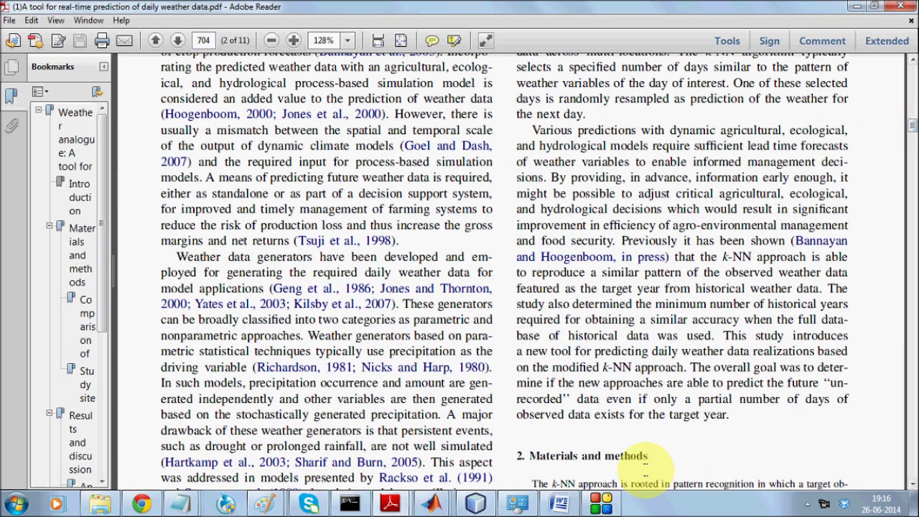
{"action": "mouse_move", "coordinate": [431, 503]}
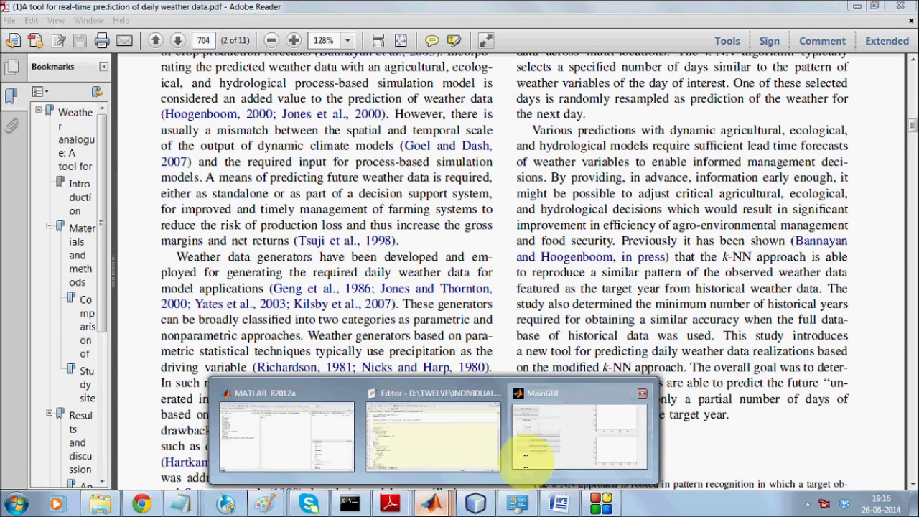
{"action": "left_click", "coordinate": [526, 463]}
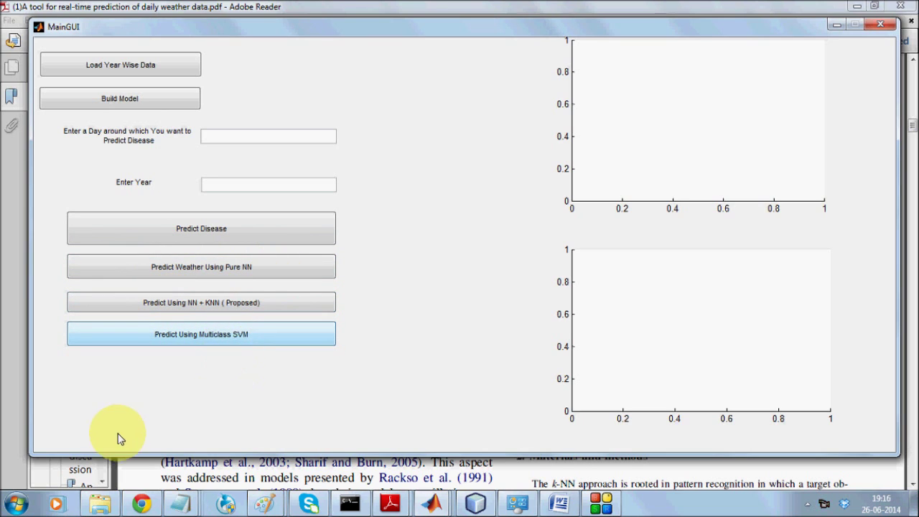
Step: Open the 2000 workbook from the DATA_SET folder to review its daily weather data, and close it to return to MainGUI
{"action": "left_click", "coordinate": [99, 504]}
{"action": "double_click", "coordinate": [251, 86]}
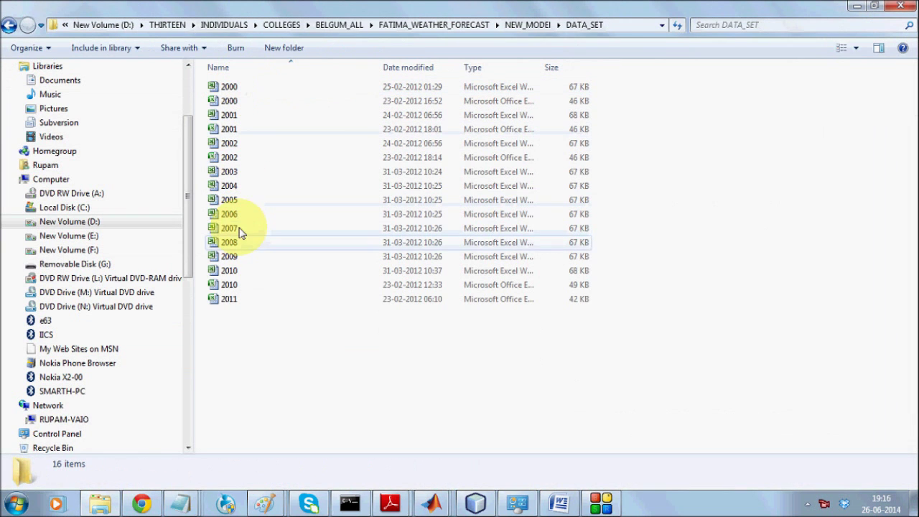
{"action": "double_click", "coordinate": [227, 87]}
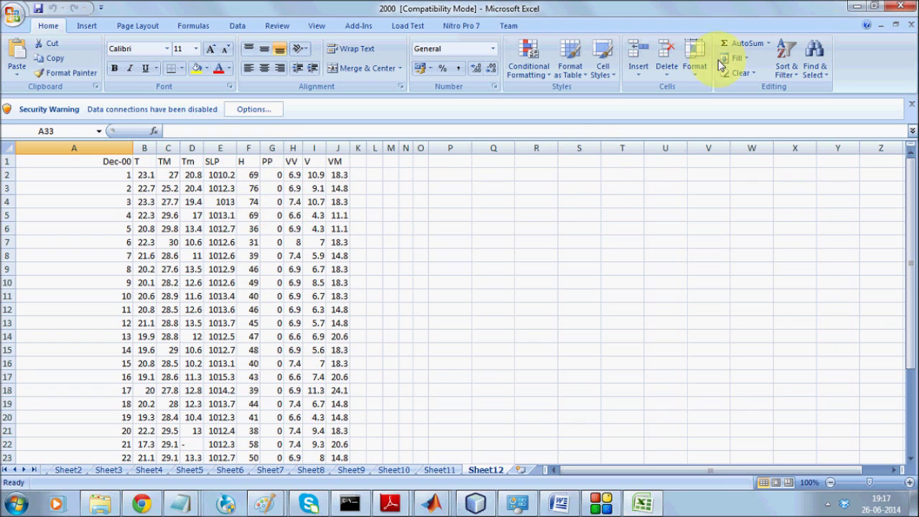
{"action": "left_click", "coordinate": [898, 10]}
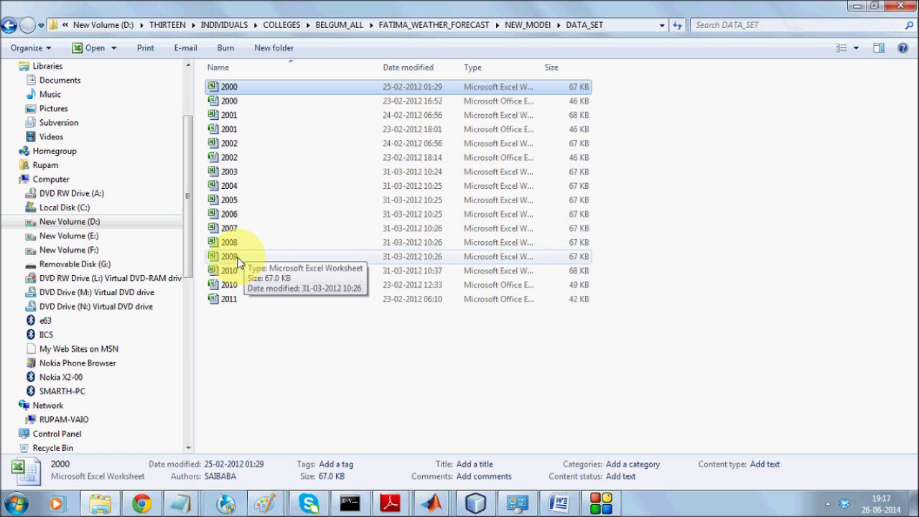
{"action": "left_click", "coordinate": [856, 6]}
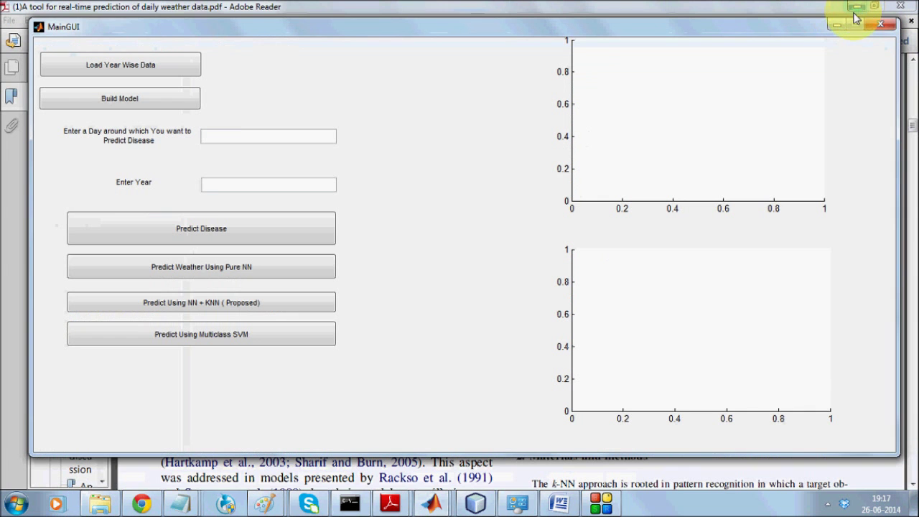
Step: Load the year-wise weather data in MainGUI and build the prediction model from it
{"action": "double_click", "coordinate": [781, 45]}
{"action": "mouse_move", "coordinate": [781, 45]}
{"action": "left_mouse_down"}
{"action": "mouse_move", "coordinate": [813, 79]}
{"action": "mouse_move", "coordinate": [789, 47]}
{"action": "left_mouse_up"}
{"action": "left_click", "coordinate": [175, 93]}
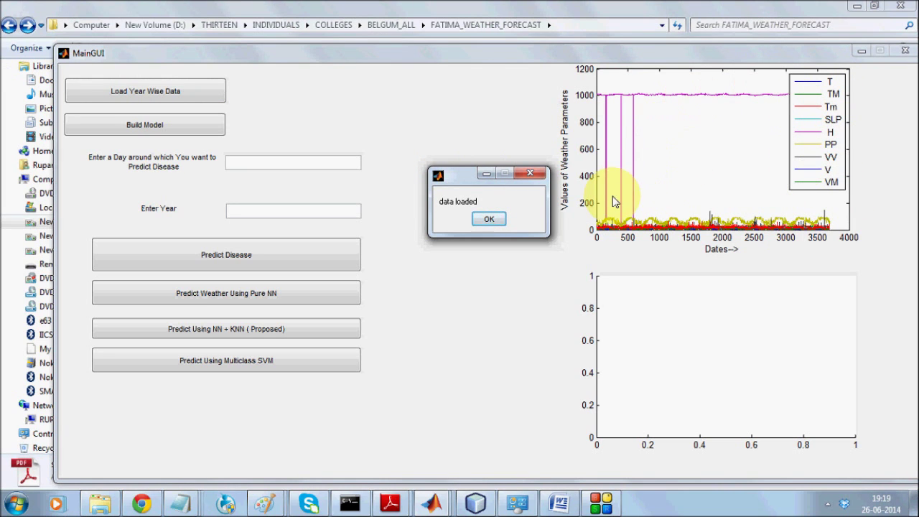
{"action": "left_click", "coordinate": [488, 218]}
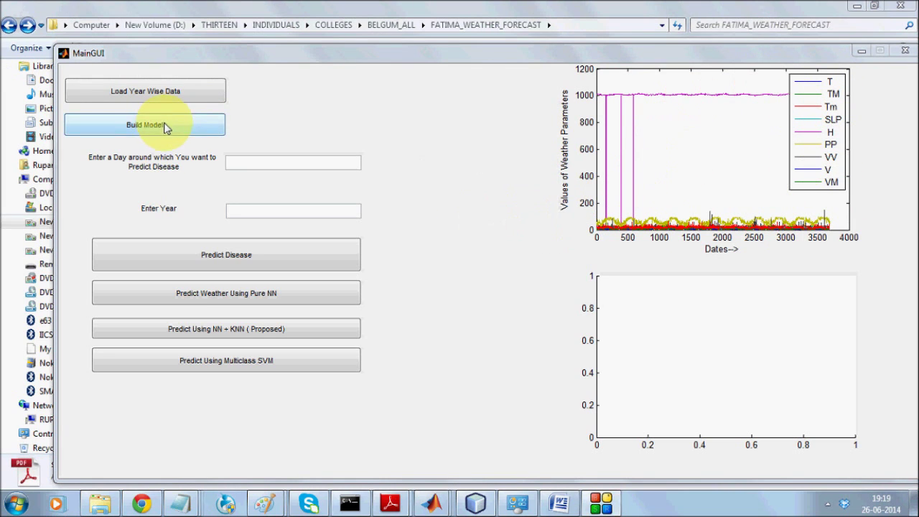
{"action": "left_click", "coordinate": [137, 124]}
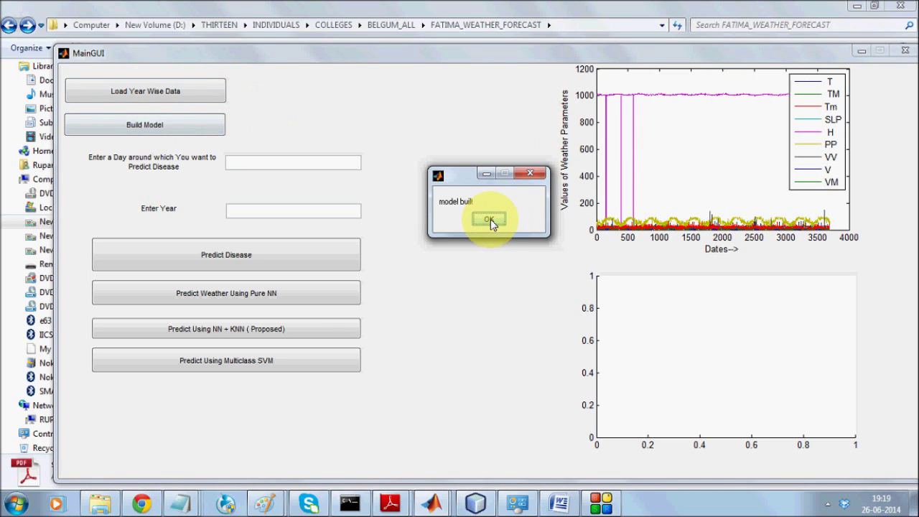
{"action": "left_click", "coordinate": [488, 219]}
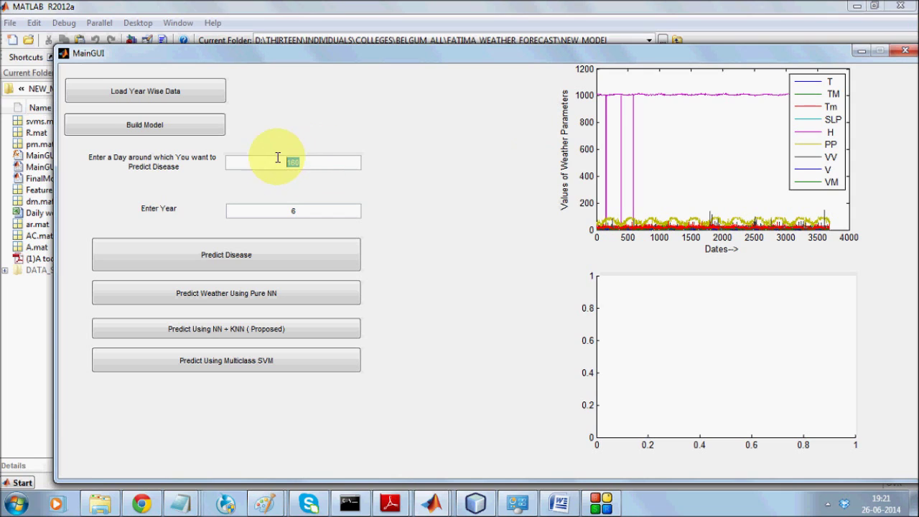
Step: Set the year to 6, run the disease prediction for day 160, and dismiss its result
{"action": "left_click", "coordinate": [291, 210]}
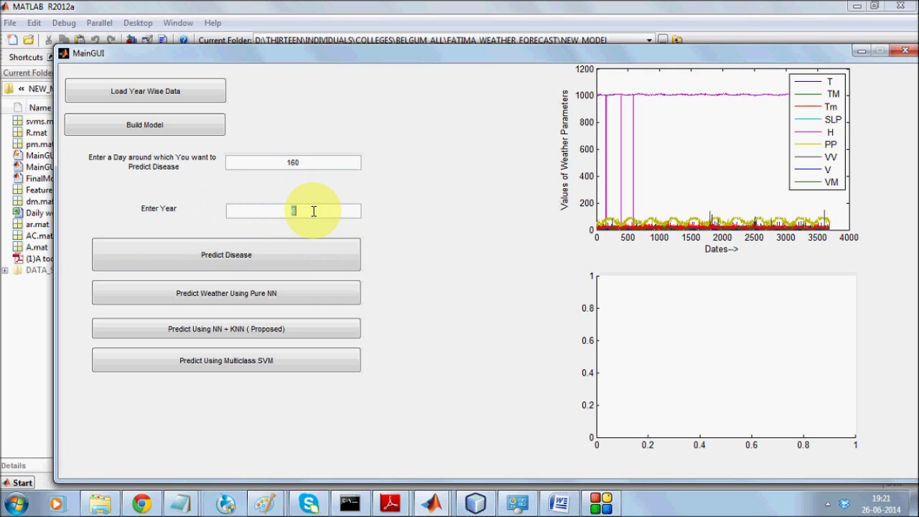
{"action": "type", "text": "6"}
{"action": "left_click", "coordinate": [286, 259]}
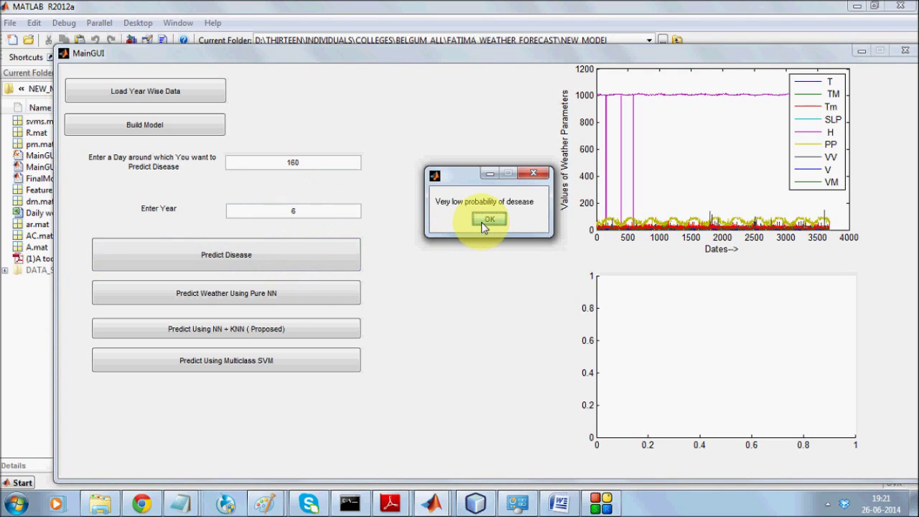
{"action": "left_click", "coordinate": [485, 221]}
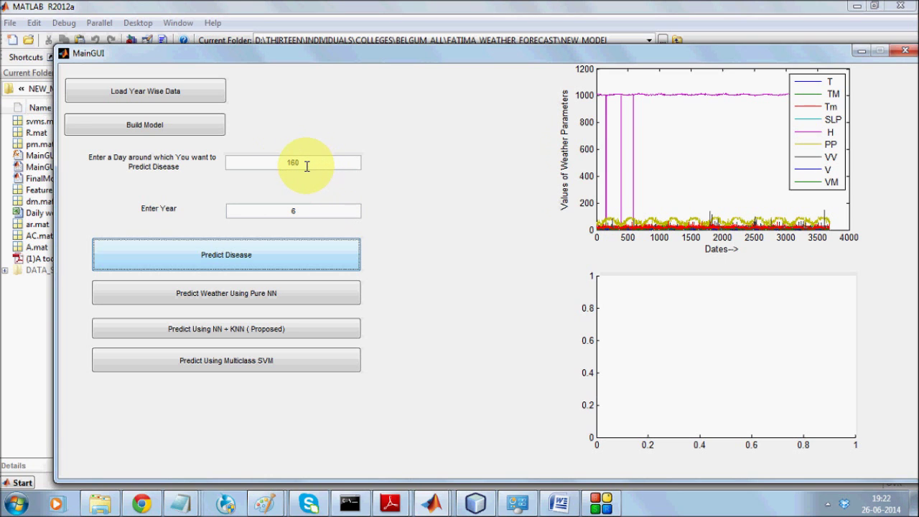
Step: Review the scanned powdery and downy mildew correlation tables in Paint, and minimize the reference windows
{"action": "left_click", "coordinate": [101, 503]}
{"action": "left_click", "coordinate": [265, 503]}
{"action": "left_click_drag", "start_coordinate": [915, 226], "coordinate": [915, 159]}
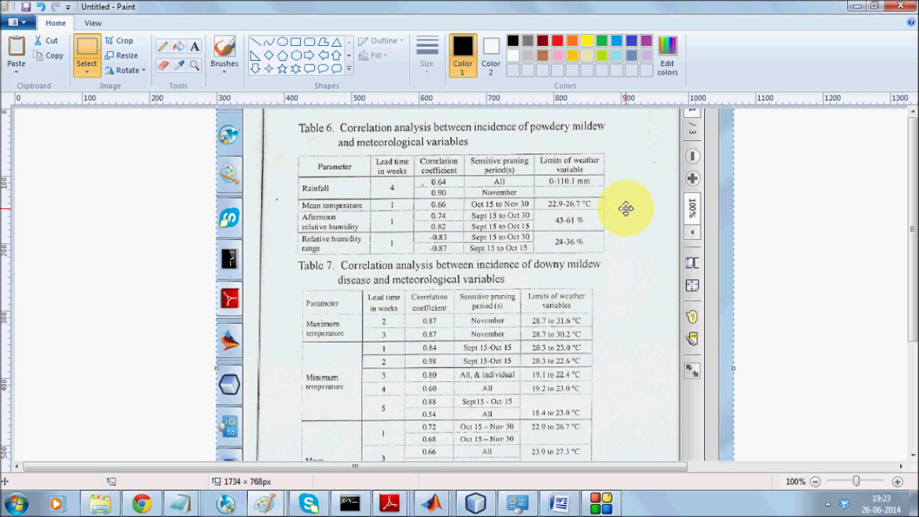
{"action": "left_click", "coordinate": [857, 7]}
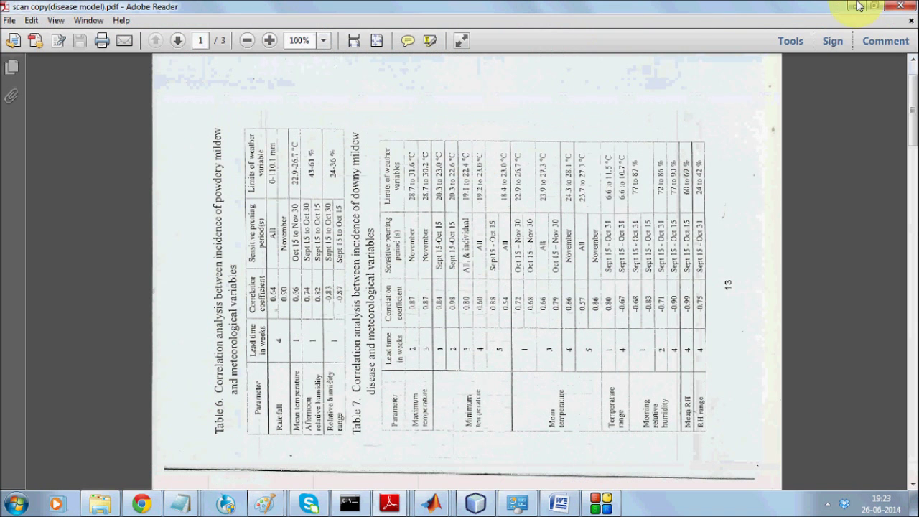
{"action": "left_click", "coordinate": [857, 7]}
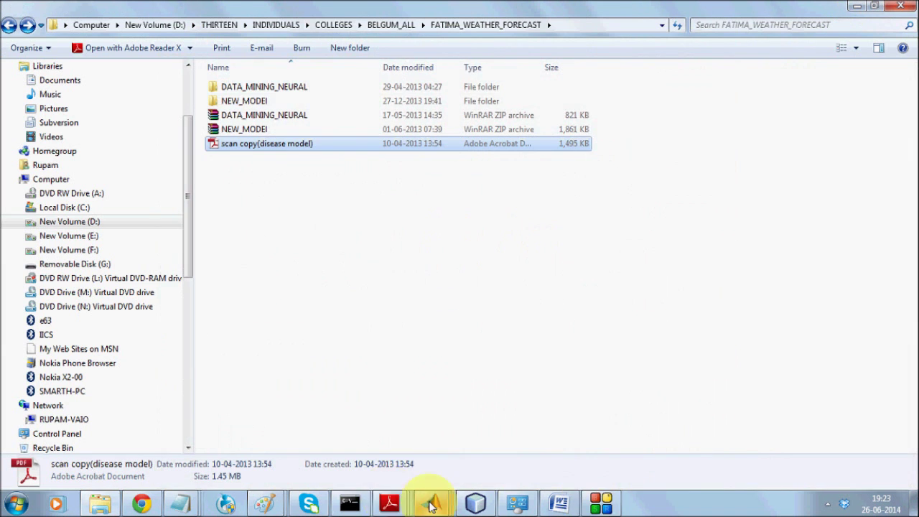
Step: Return to MainGUI, set the day to 260, run the disease prediction, and dismiss its result
{"action": "mouse_move", "coordinate": [430, 503]}
{"action": "left_click", "coordinate": [572, 452]}
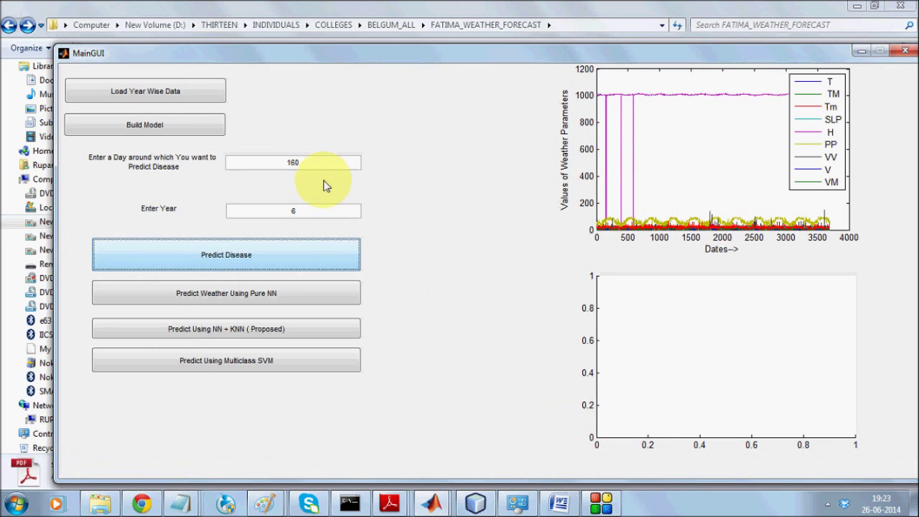
{"action": "double_click", "coordinate": [313, 163]}
{"action": "type", "text": "260"}
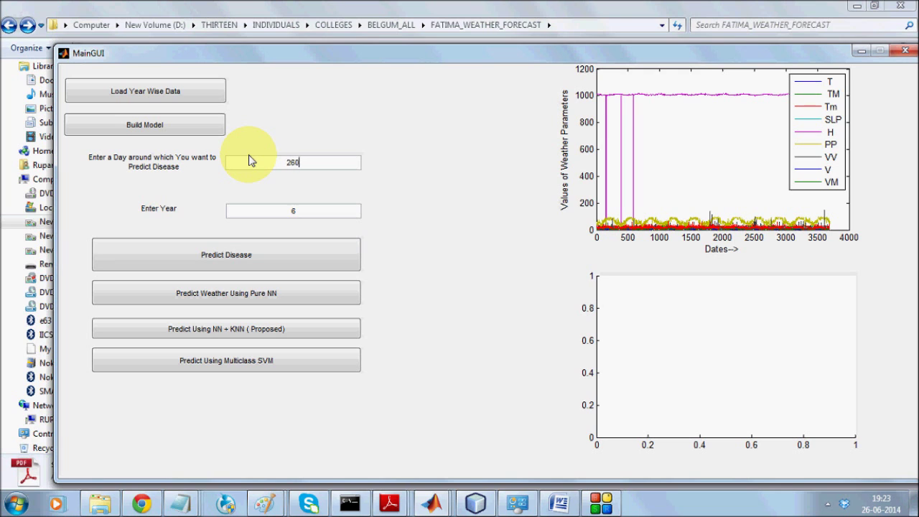
{"action": "left_click", "coordinate": [264, 249]}
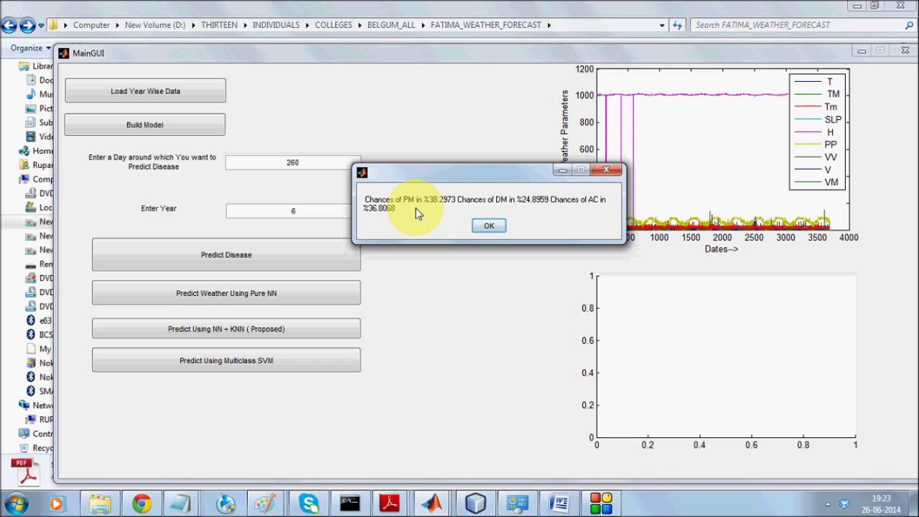
{"action": "left_click", "coordinate": [485, 226]}
Step: Set the day to 100, run the disease prediction again, and dismiss its result
{"action": "double_click", "coordinate": [287, 163]}
{"action": "type", "text": "100"}
{"action": "key", "text": "Return"}
{"action": "left_click", "coordinate": [313, 249]}
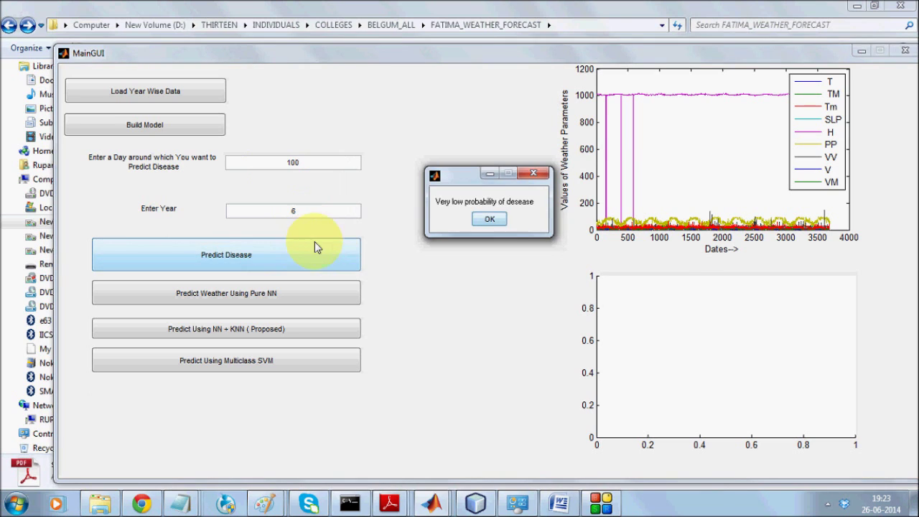
{"action": "left_click", "coordinate": [488, 219]}
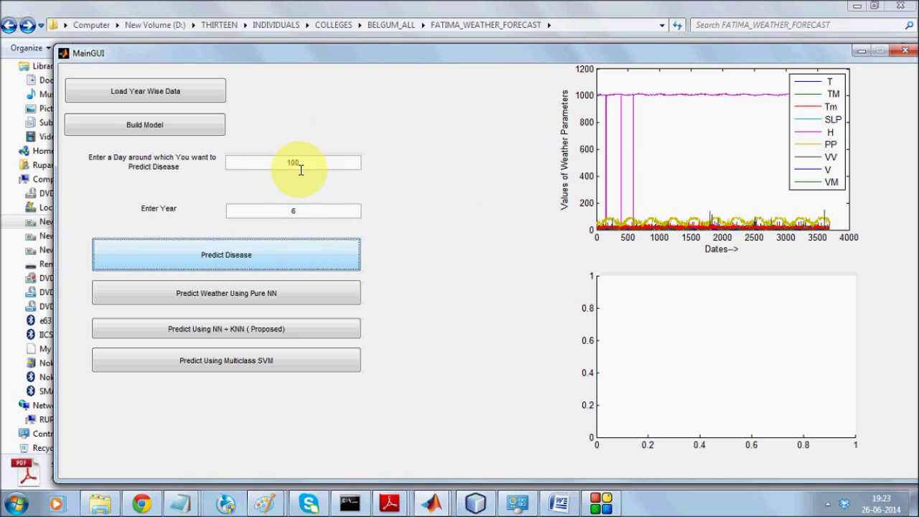
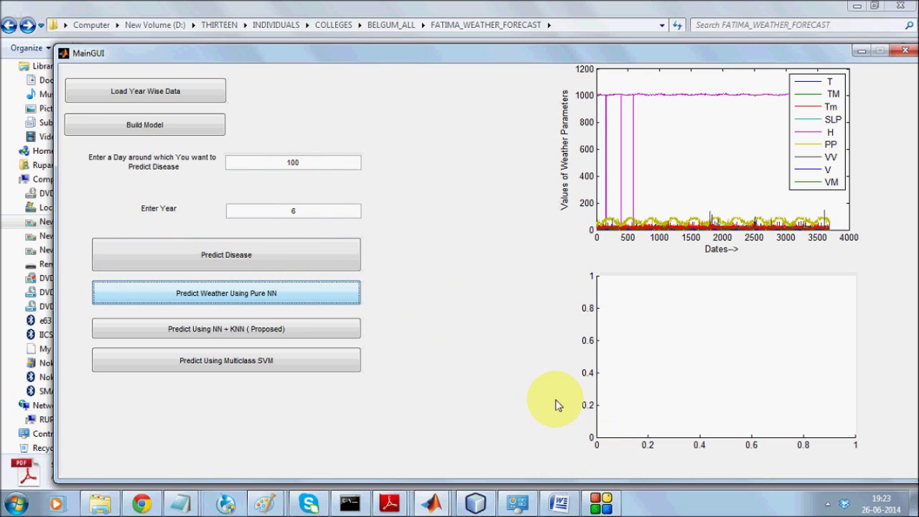
Step: Switch to the main MATLAB window and show the running neural network training's performance plot, moved clear of the training window
{"action": "left_click", "coordinate": [431, 501]}
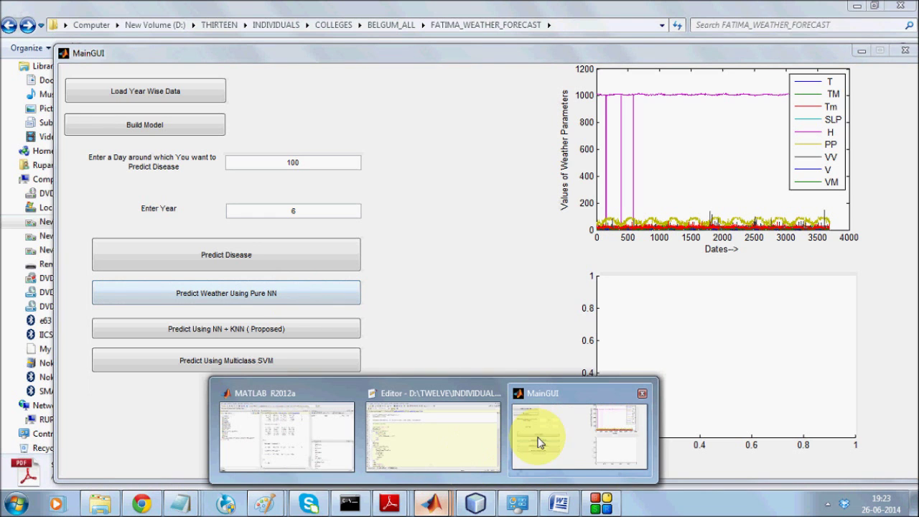
{"action": "left_click", "coordinate": [347, 433]}
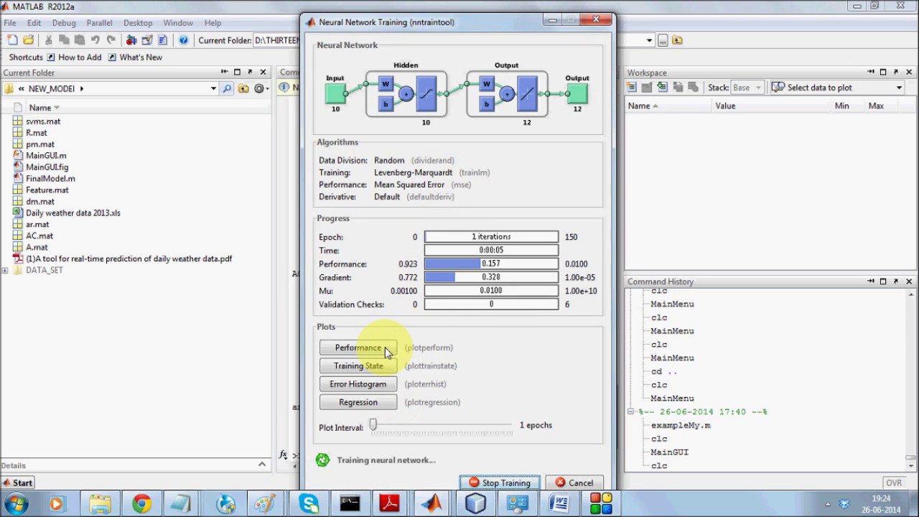
{"action": "left_click", "coordinate": [385, 351]}
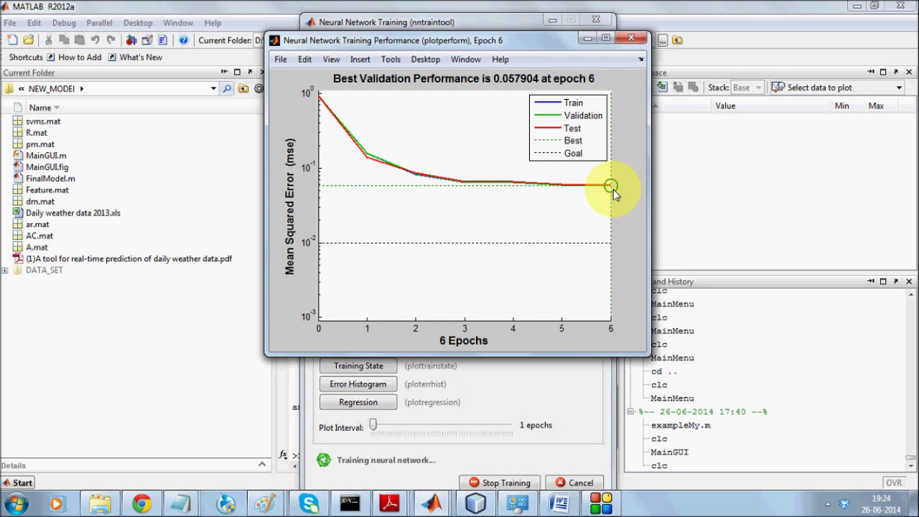
{"action": "left_click_drag", "start_coordinate": [489, 41], "coordinate": [725, 120]}
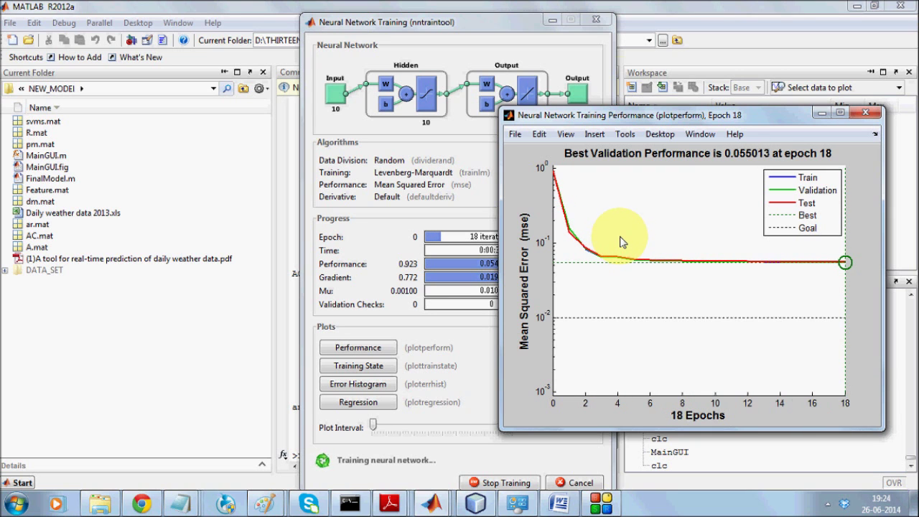
Step: Move the Neural Network Training window clear of the performance plot and open its regression plot
{"action": "left_click_drag", "start_coordinate": [434, 23], "coordinate": [220, 48]}
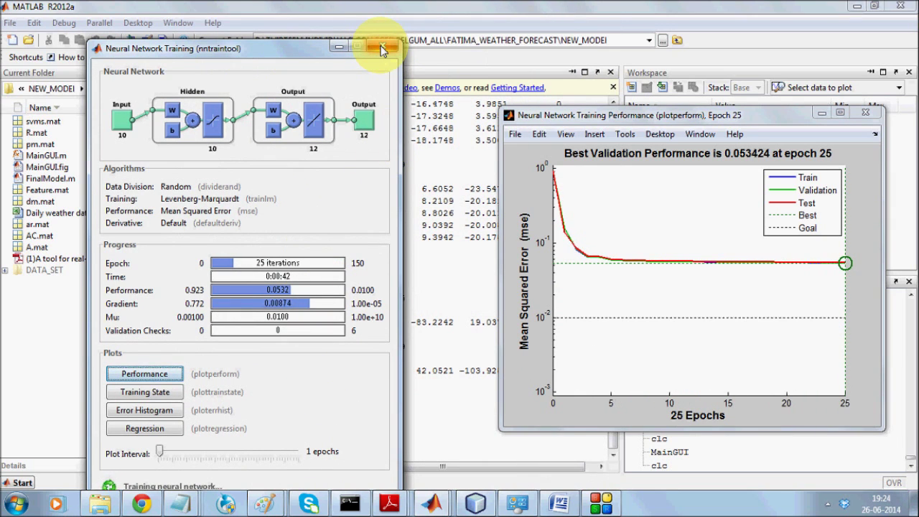
{"action": "left_click_drag", "start_coordinate": [307, 56], "coordinate": [331, 16]}
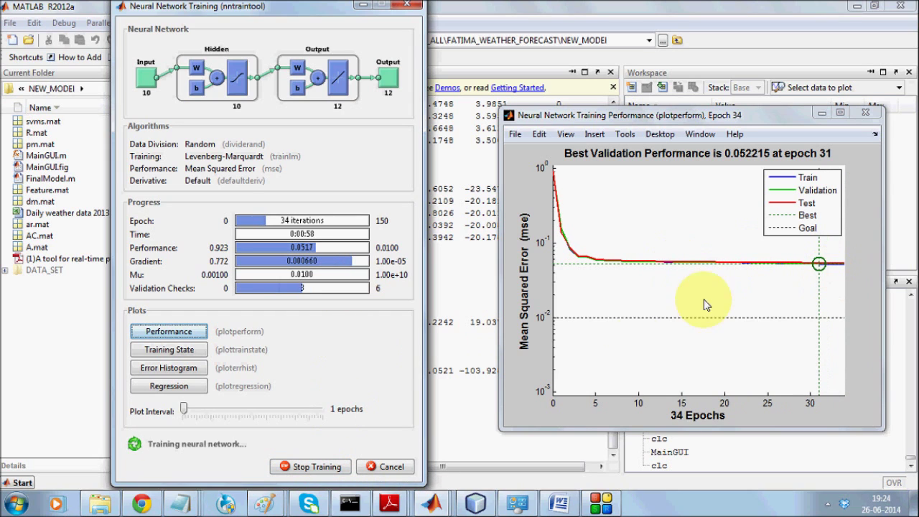
{"action": "left_click", "coordinate": [169, 385]}
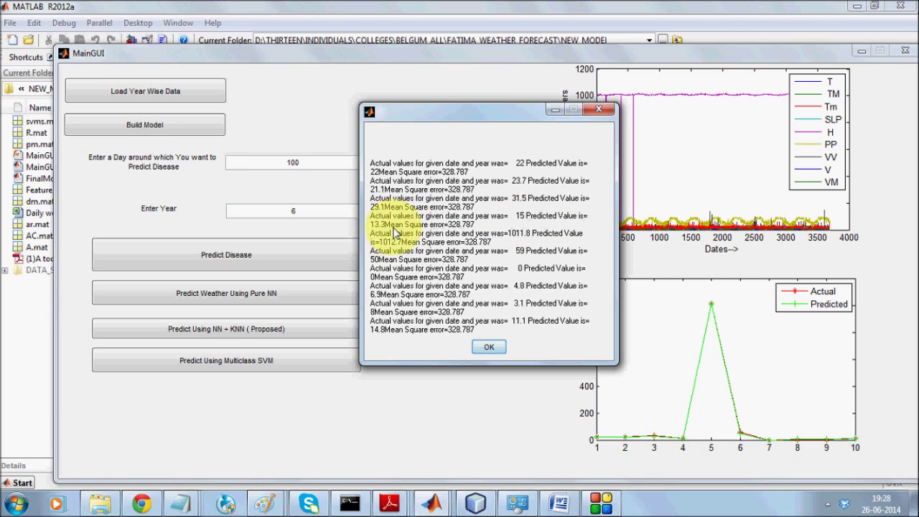
Step: Dismiss the pure NN prediction results and run the weather prediction using NN + KNN (Proposed)
{"action": "left_click", "coordinate": [490, 347]}
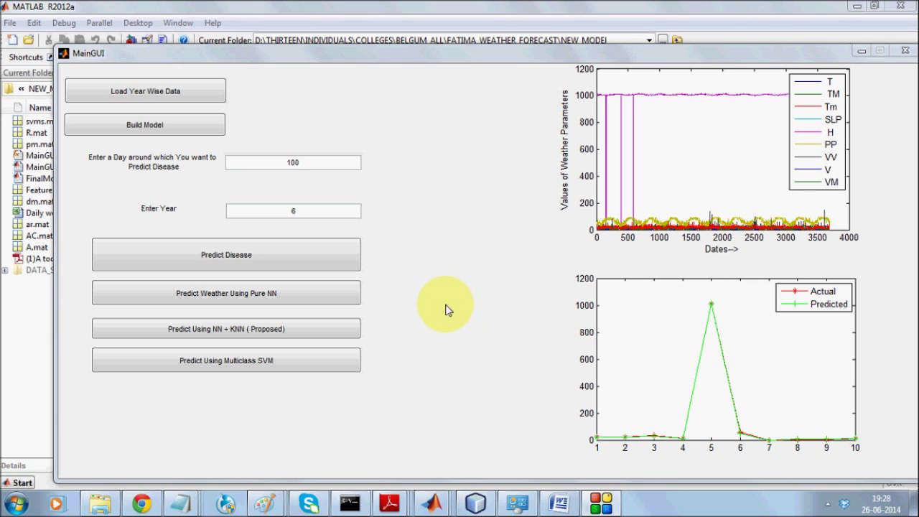
{"action": "left_click", "coordinate": [304, 338]}
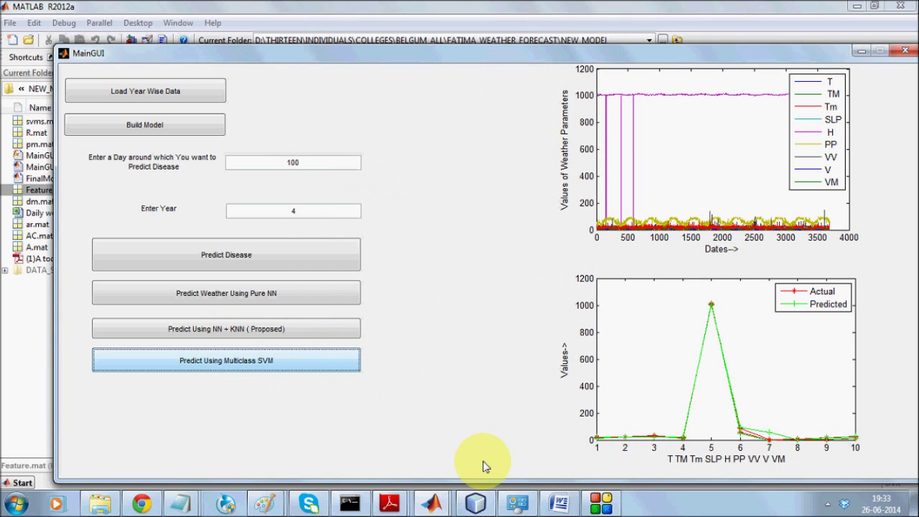
Step: Bring the Multiclass SVM prediction's result dialog forward to read the actual and predicted values, and dismiss it
{"action": "left_click", "coordinate": [431, 503]}
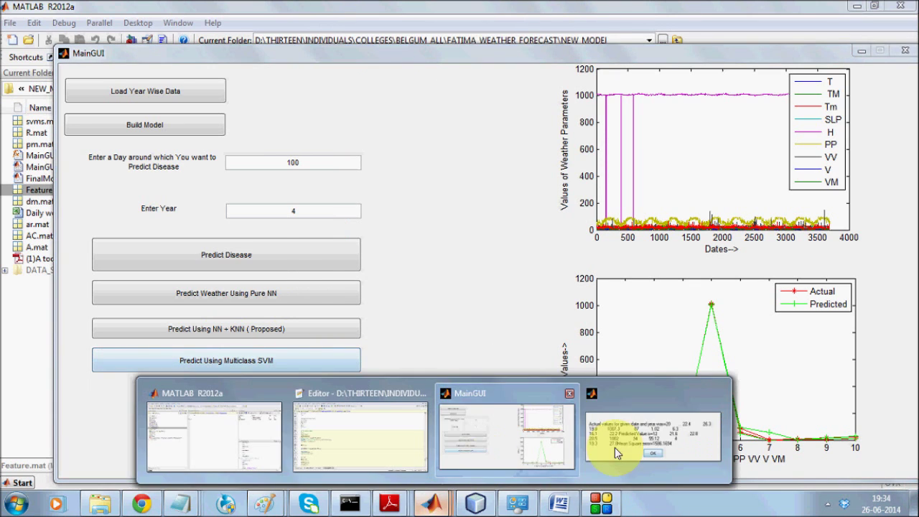
{"action": "left_click", "coordinate": [614, 448]}
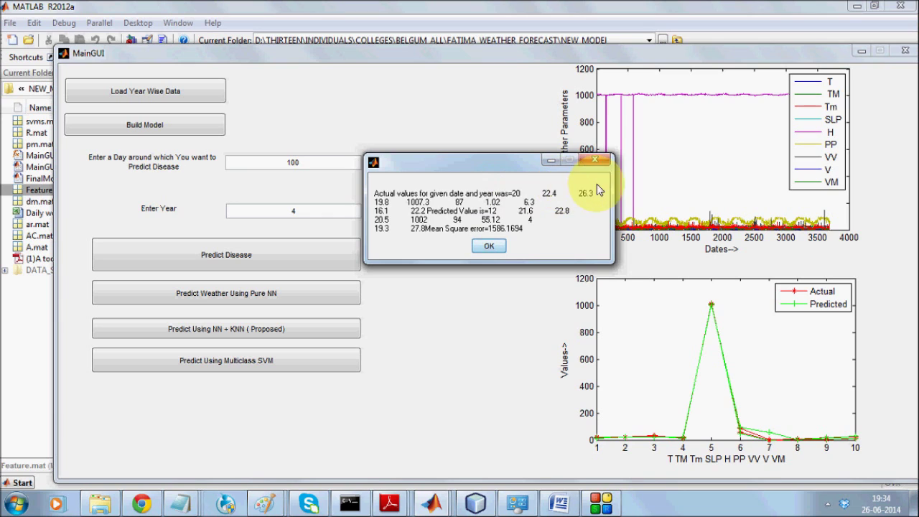
{"action": "left_click", "coordinate": [490, 249]}
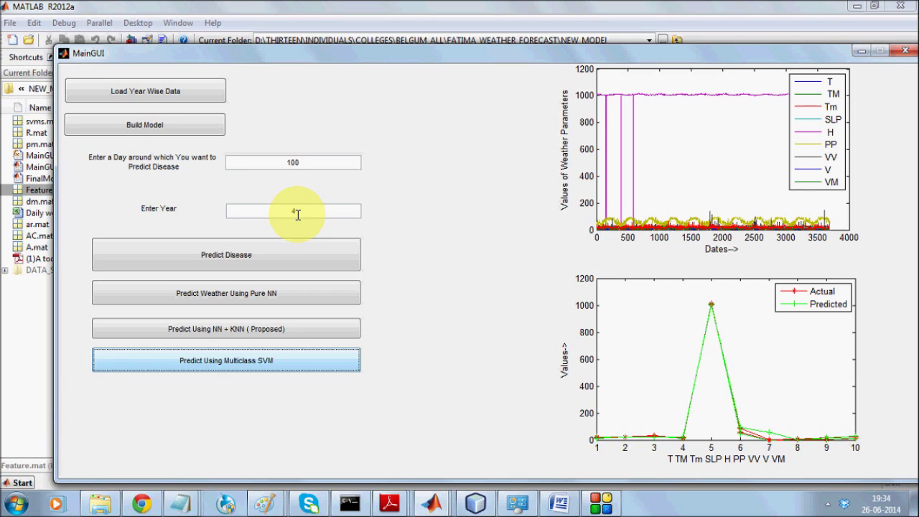
Step: Select the Enter Year value for editing
{"action": "left_click_drag", "start_coordinate": [298, 212], "coordinate": [281, 206]}
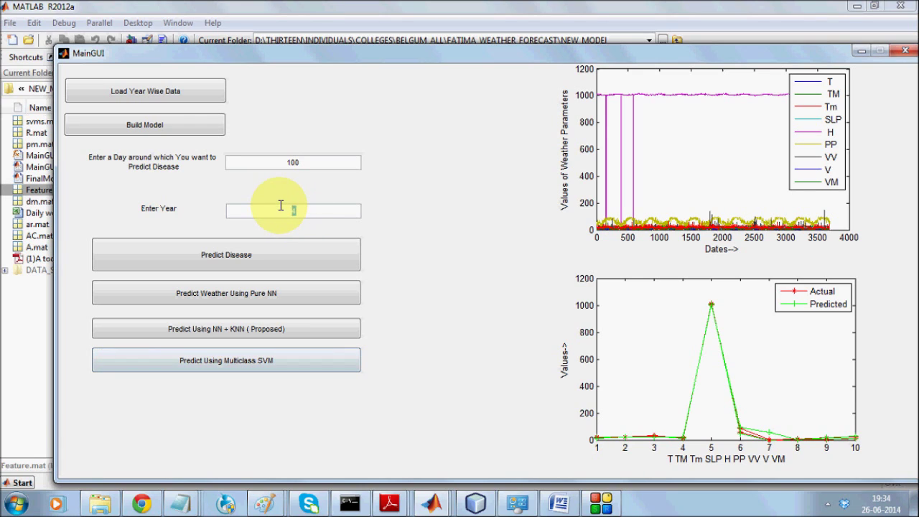